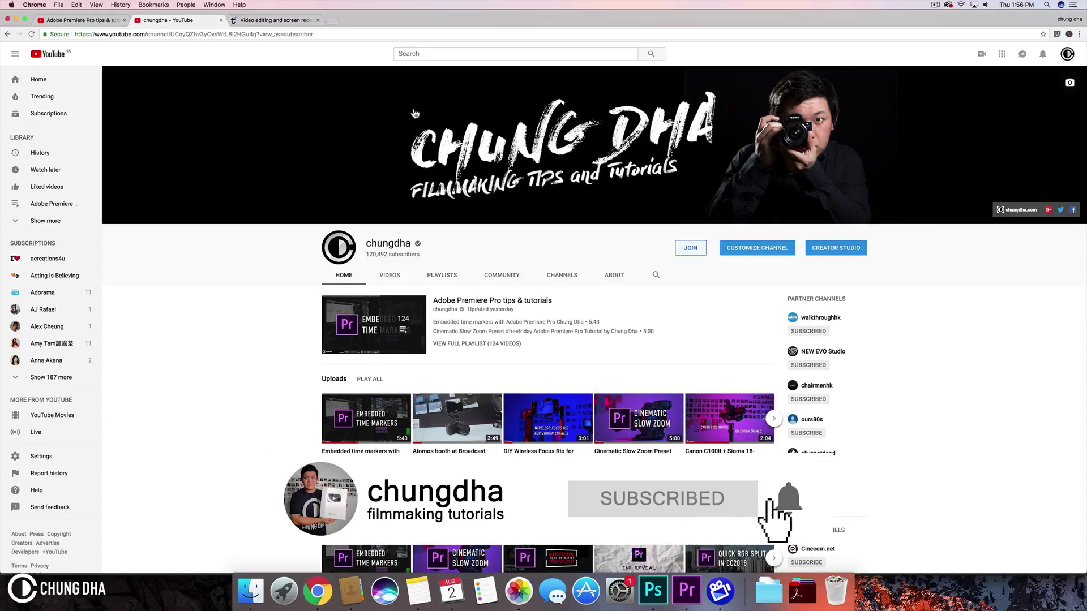
Step: Switch Chrome to the Telestream ScreenFlow overview page advertising the editor from $129
{"action": "left_click", "coordinate": [269, 22]}
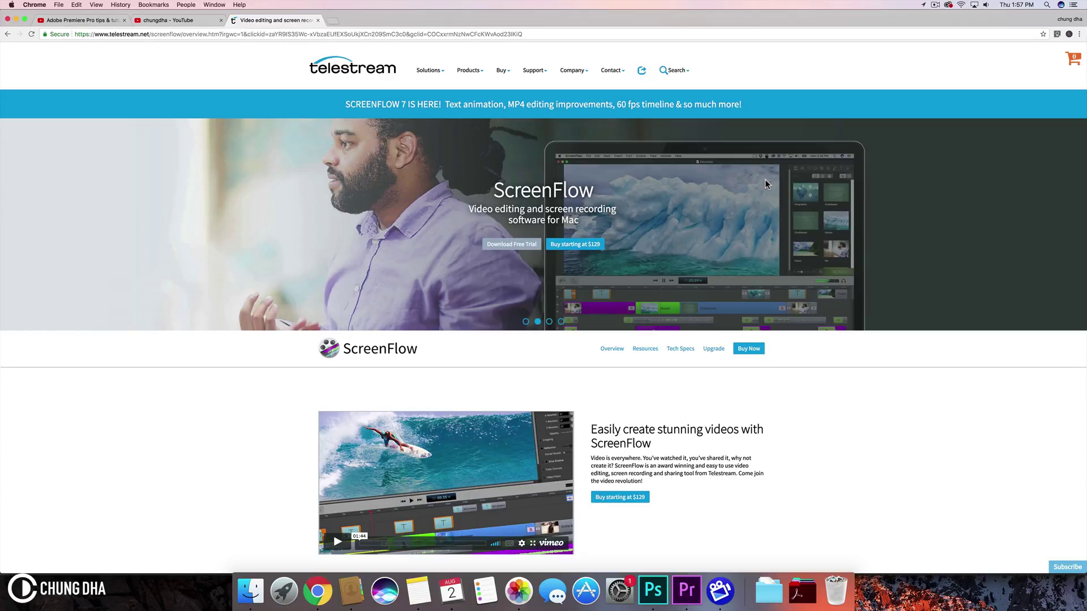
{"action": "left_click", "coordinate": [935, 7]}
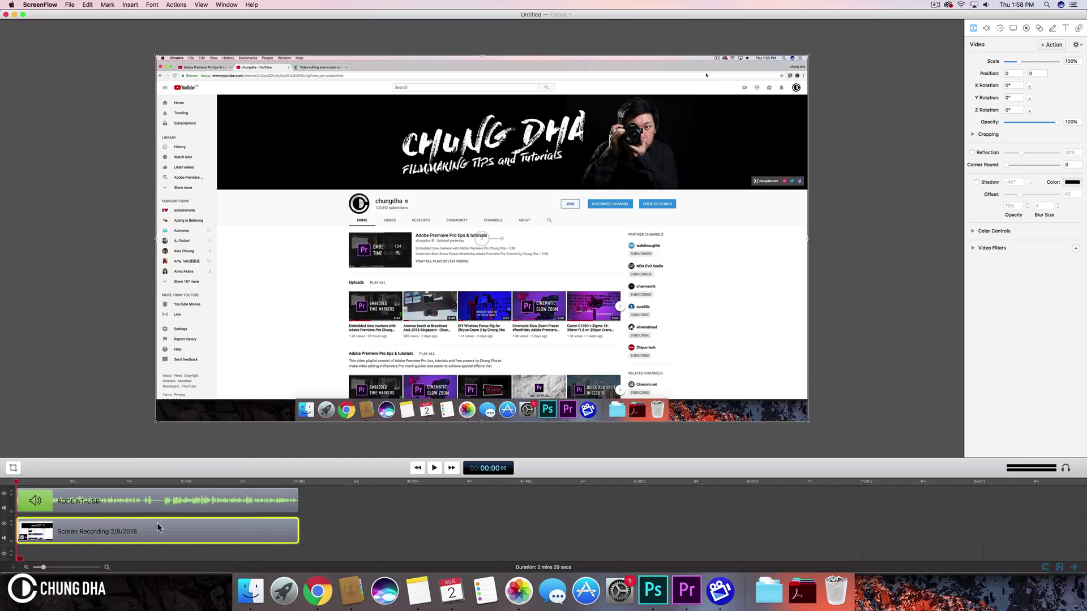
{"action": "left_click", "coordinate": [124, 496]}
{"action": "right_click", "coordinate": [128, 494]}
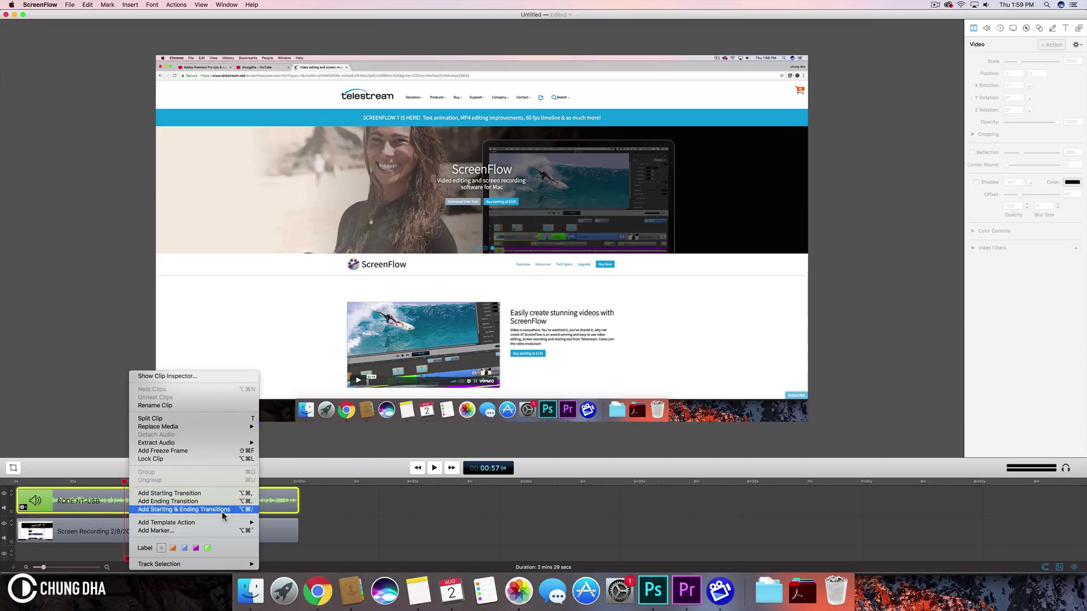
{"action": "left_click", "coordinate": [376, 519]}
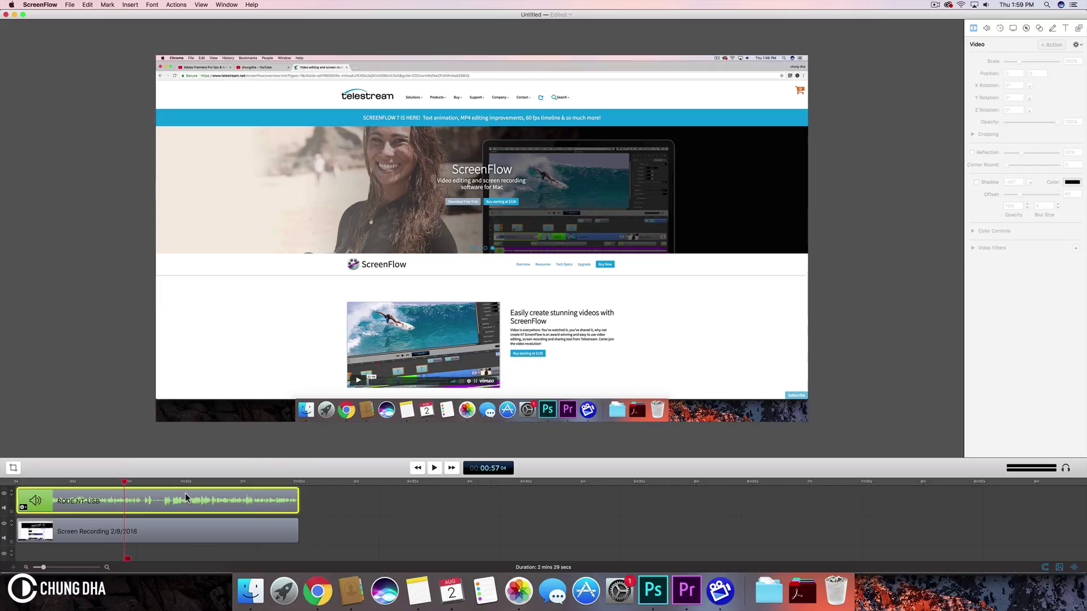
Step: Check the RODE NT-USB audio and callout settings, then show the Screen Recording clip's recording settings
{"action": "left_click", "coordinate": [52, 529]}
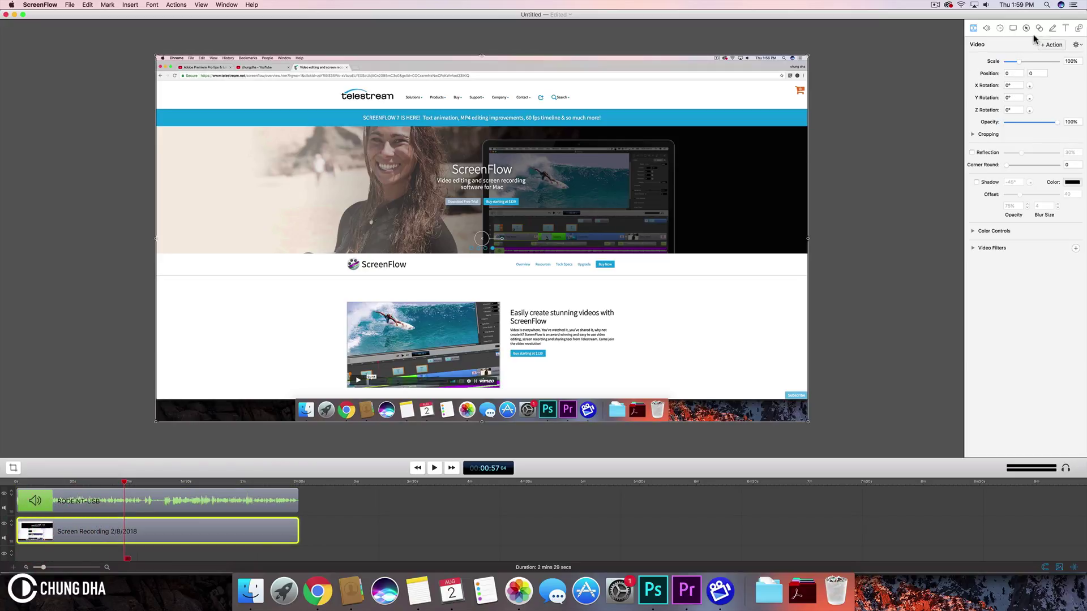
{"action": "left_click", "coordinate": [1000, 29]}
{"action": "left_click", "coordinate": [986, 28]}
{"action": "left_click", "coordinate": [260, 499]}
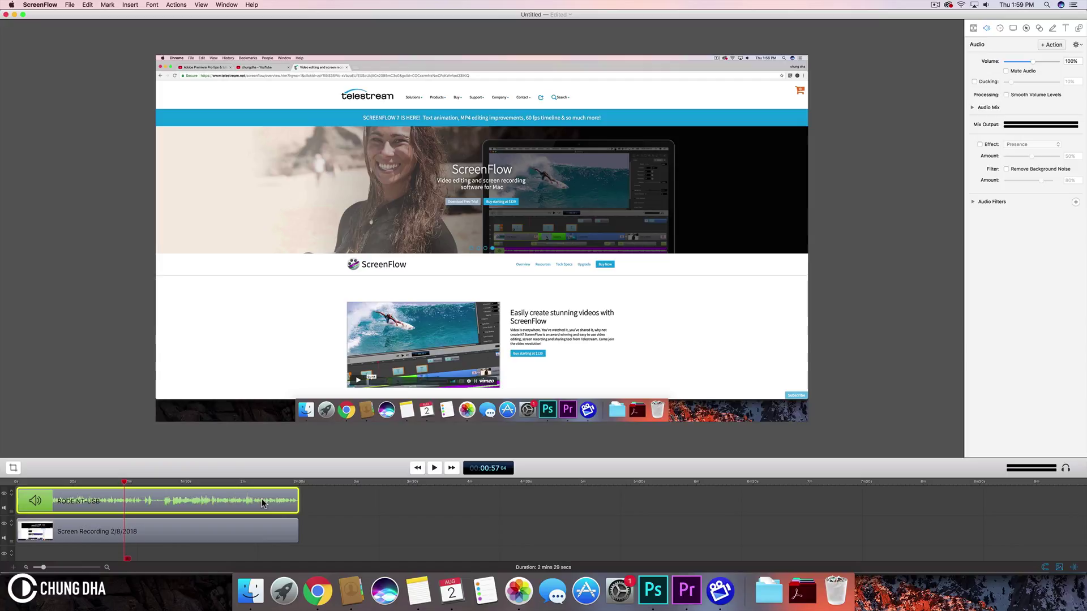
{"action": "left_click", "coordinate": [246, 541]}
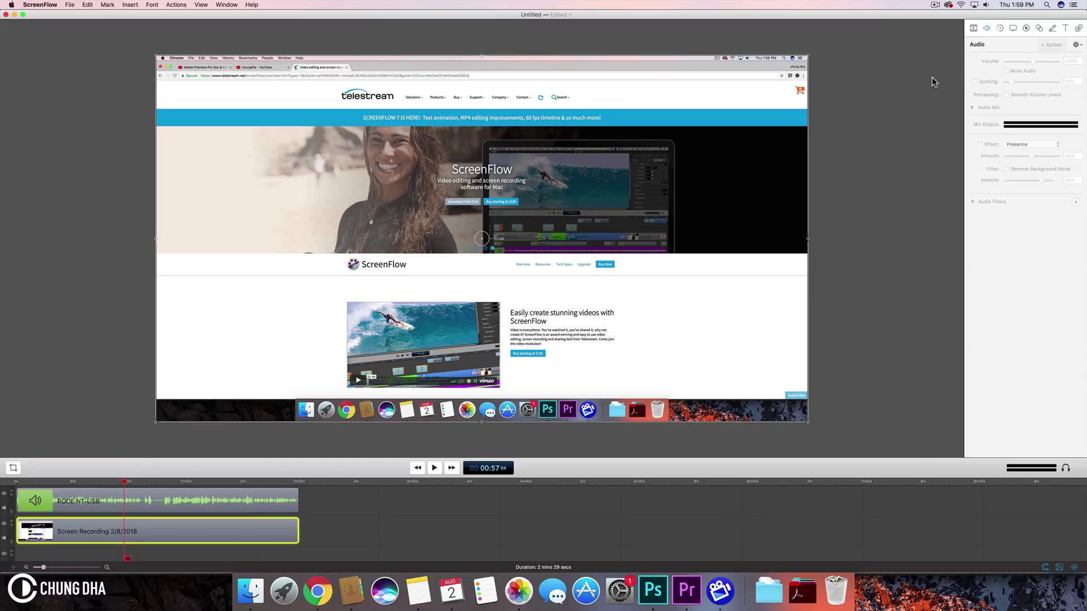
{"action": "left_click", "coordinate": [1026, 27]}
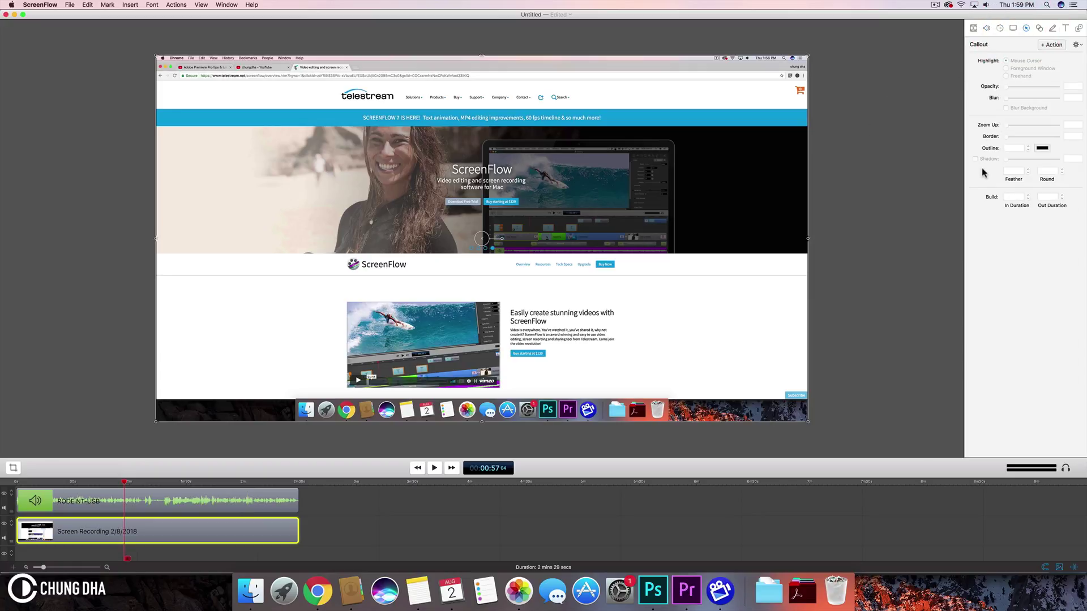
{"action": "left_click", "coordinate": [1013, 28]}
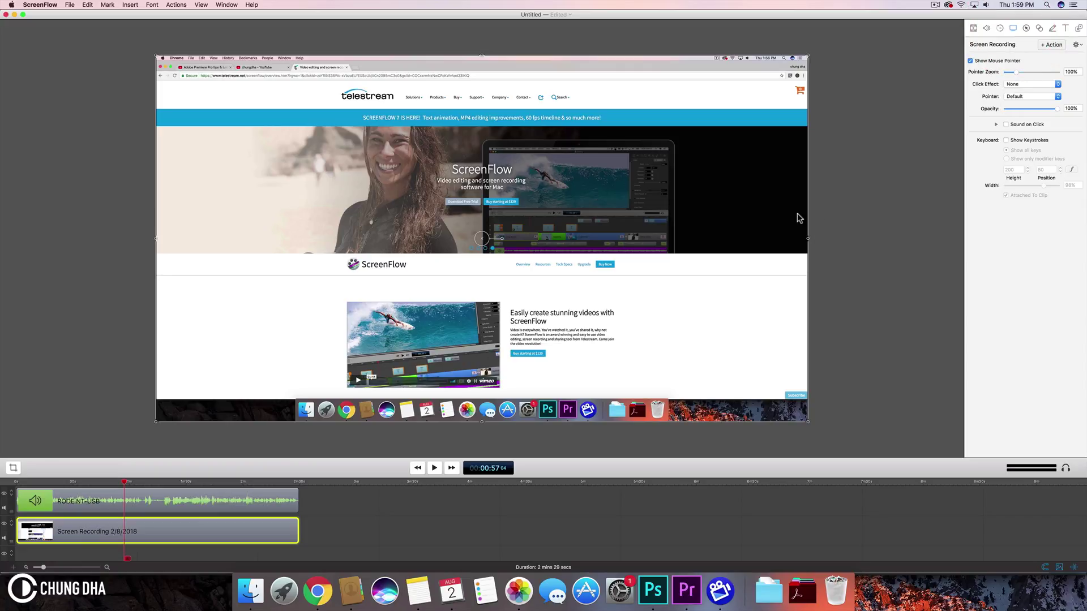
Step: Set the recorded pointer's Pointer Zoom to 150%, previewing around the 01:13 mark
{"action": "left_click_drag", "start_coordinate": [124, 485], "coordinate": [155, 488]}
{"action": "mouse_move", "coordinate": [1016, 76]}
{"action": "left_mouse_down"}
{"action": "mouse_move", "coordinate": [1075, 64]}
{"action": "mouse_move", "coordinate": [1016, 72]}
{"action": "mouse_move", "coordinate": [1027, 72]}
{"action": "left_mouse_up"}
{"action": "left_click", "coordinate": [1022, 72]}
{"action": "left_click", "coordinate": [1068, 72]}
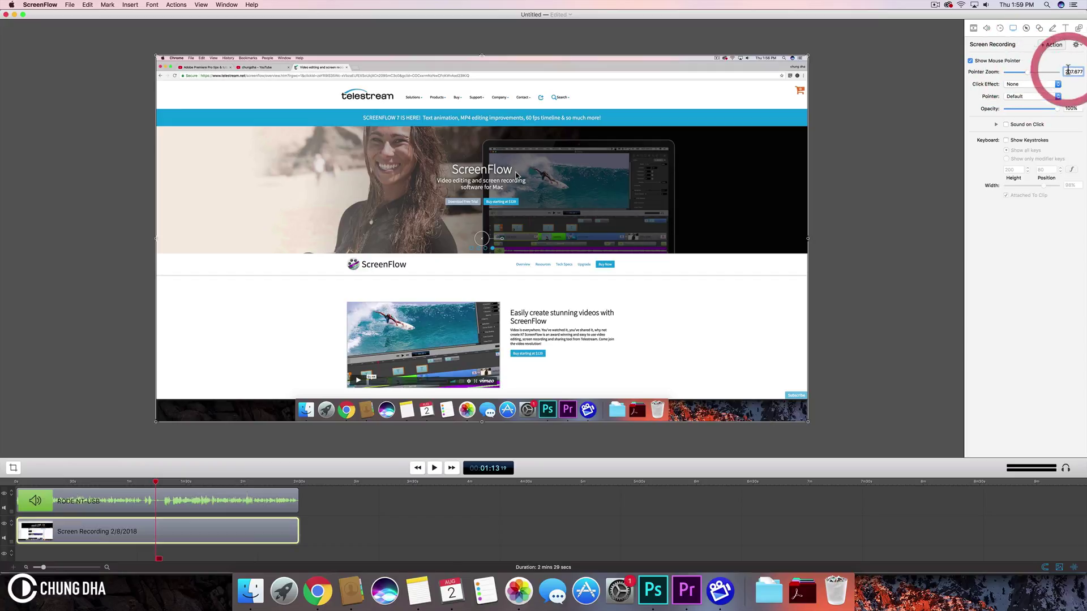
{"action": "left_click", "coordinate": [1068, 72]}
{"action": "type", "text": "150"}
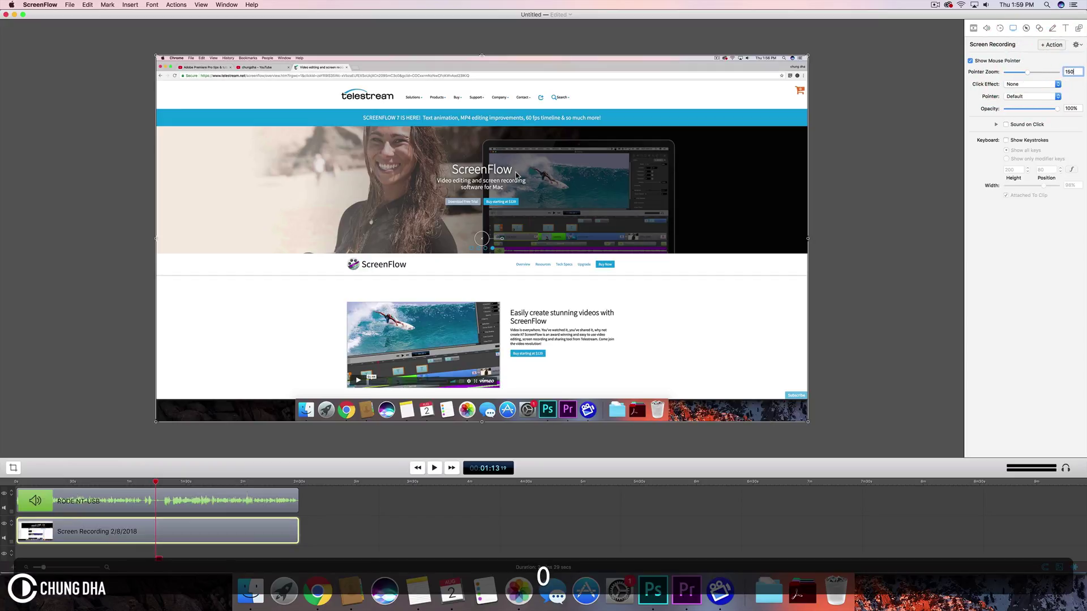
{"action": "key", "text": "Return"}
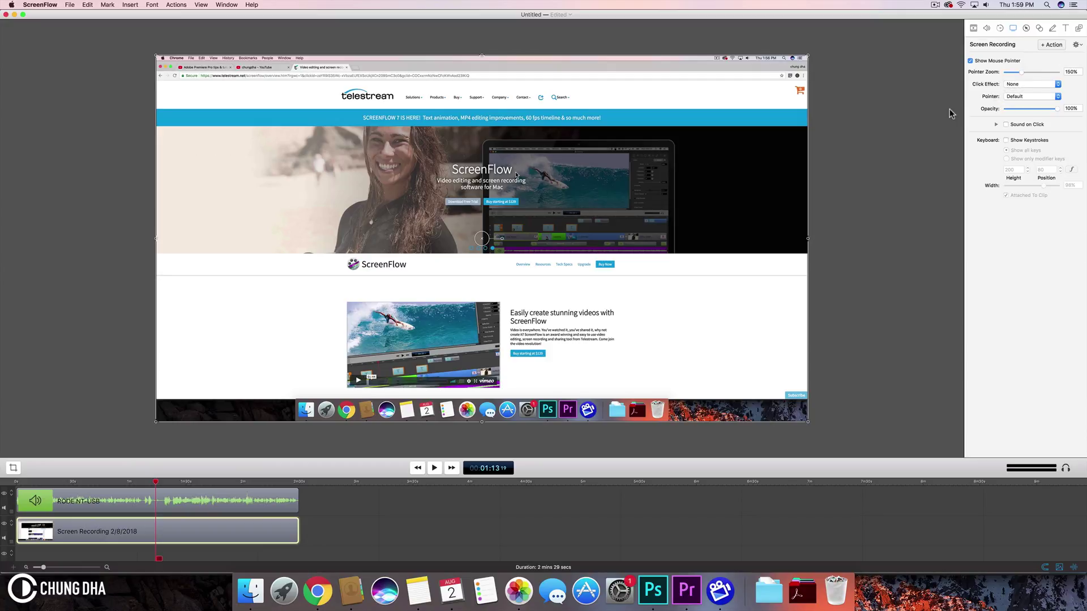
Step: Choose the Radar click effect and turn on Show Keystrokes
{"action": "left_click", "coordinate": [1022, 85]}
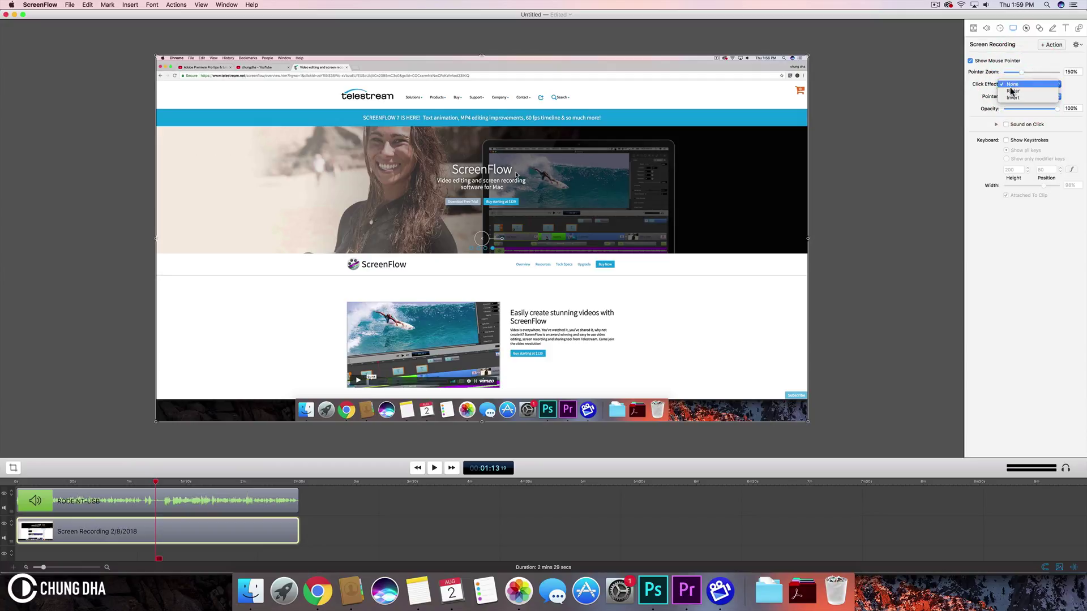
{"action": "left_click", "coordinate": [1011, 92]}
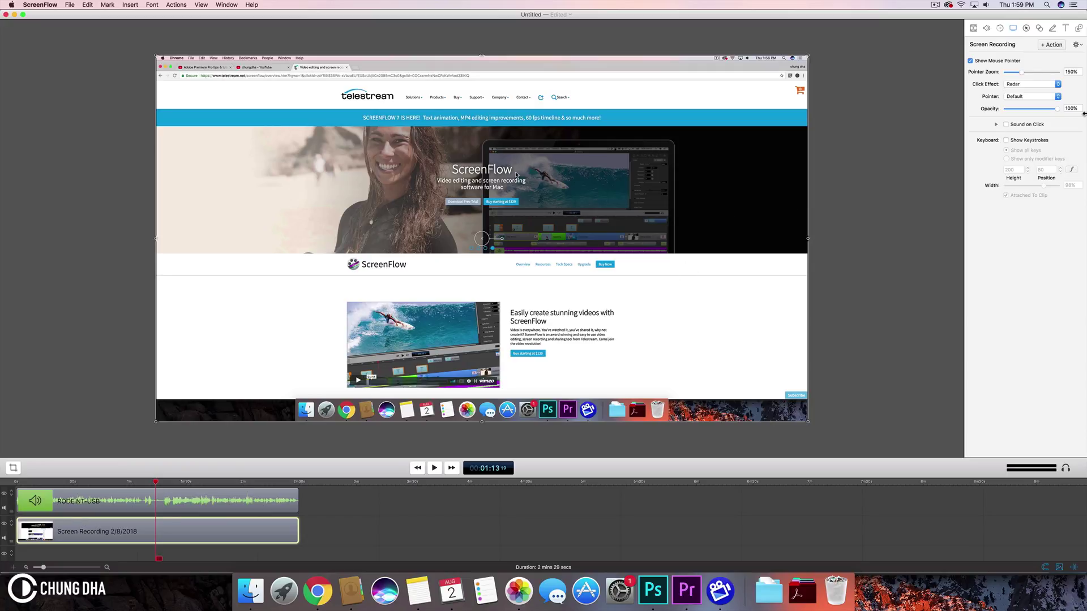
{"action": "left_click", "coordinate": [1006, 140]}
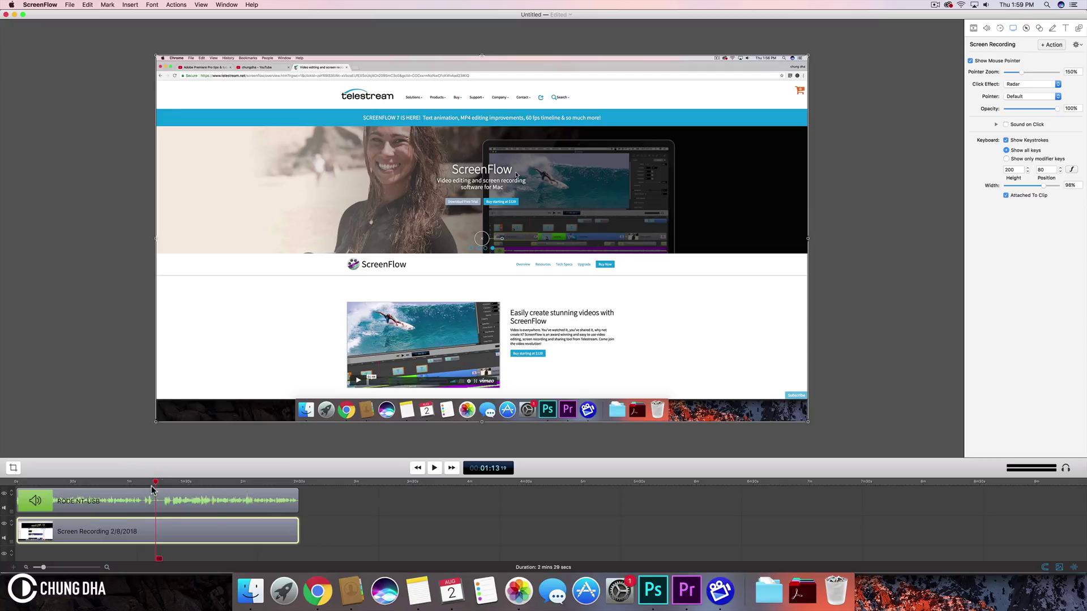
{"action": "left_click", "coordinate": [986, 29]}
{"action": "left_click", "coordinate": [1039, 28]}
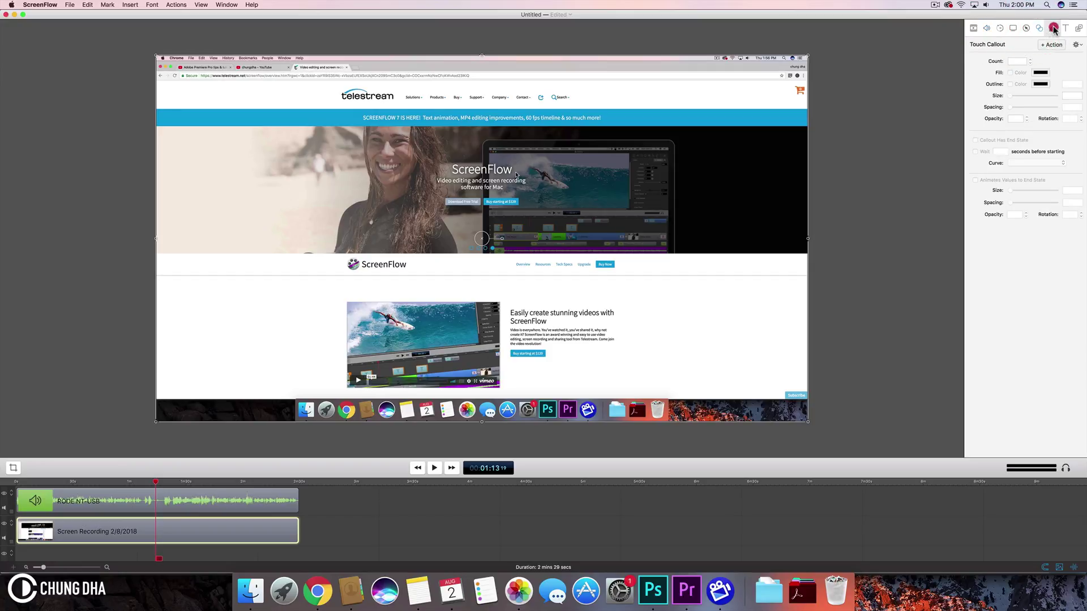
{"action": "left_click", "coordinate": [1052, 29]}
{"action": "left_click", "coordinate": [1065, 28]}
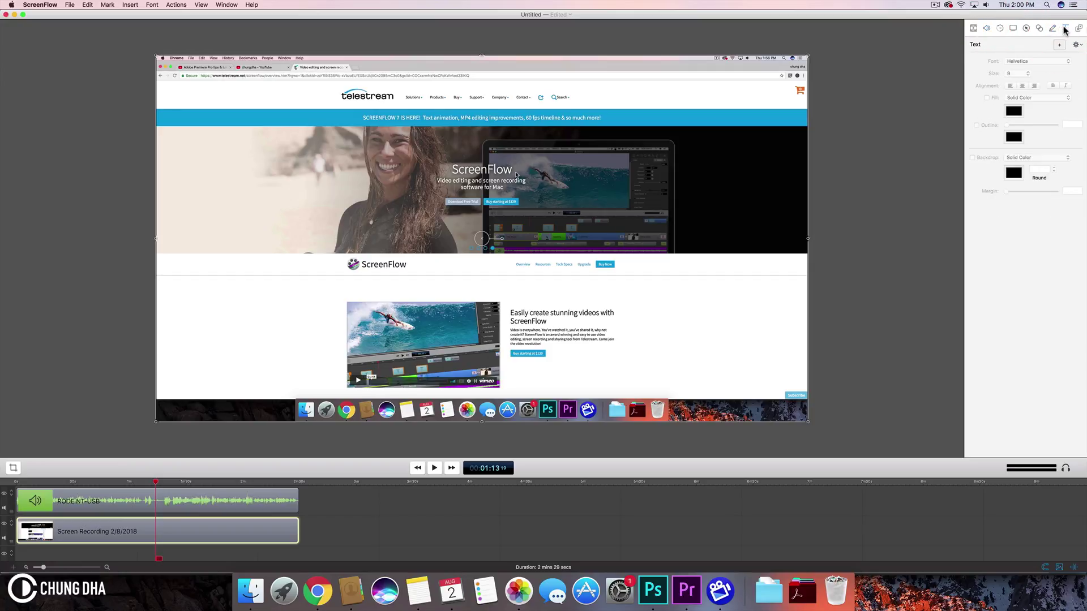
{"action": "left_click", "coordinate": [1078, 29]}
{"action": "left_click", "coordinate": [973, 29]}
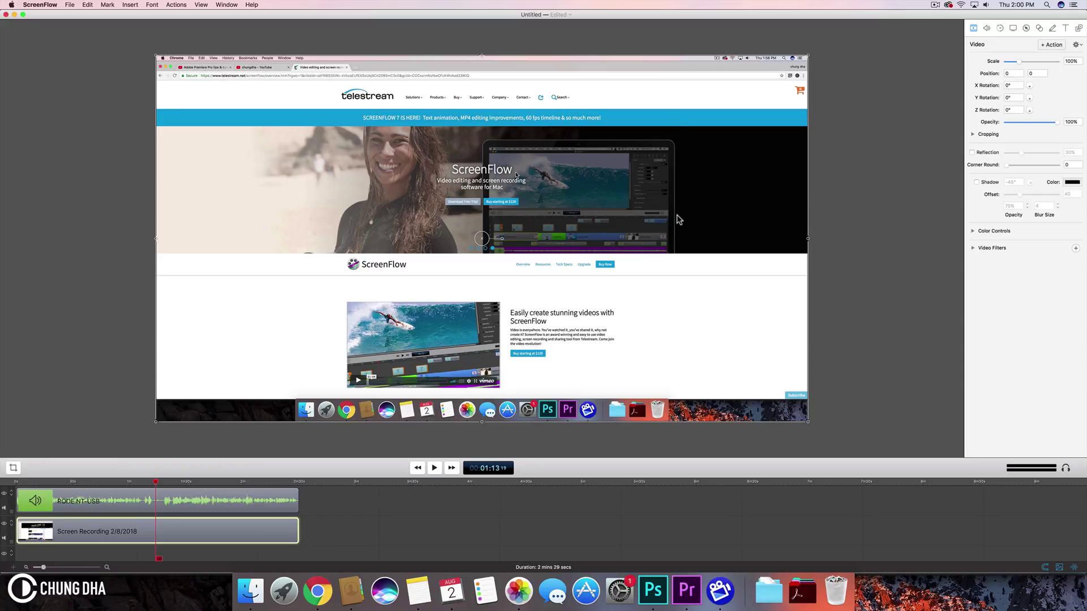
{"action": "key", "text": "super+4"}
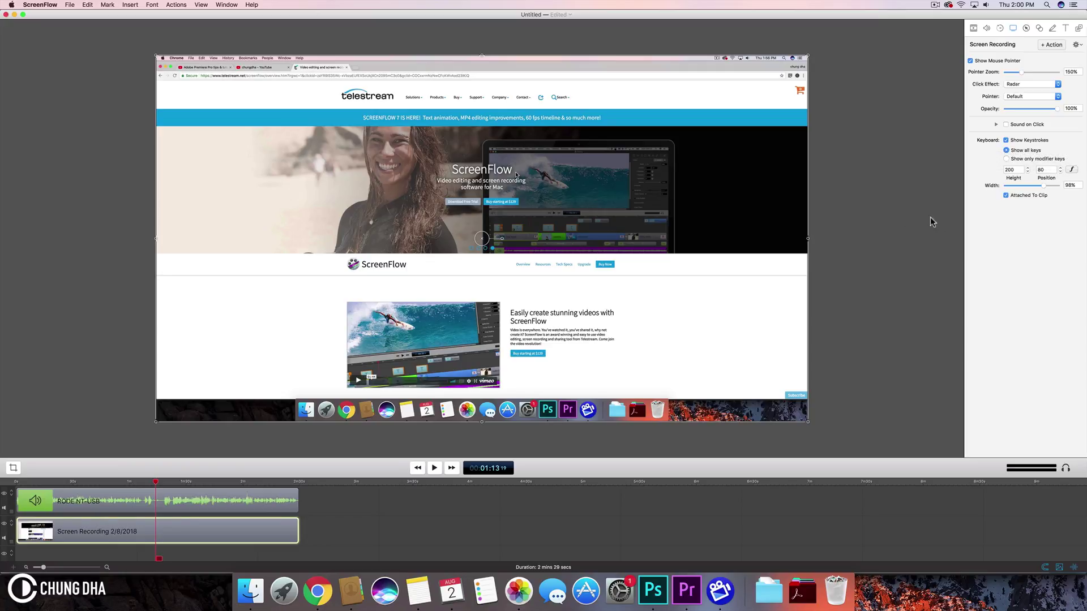
Step: Start File > Export and customize encoding to keep the ProRes 422 LT profile
{"action": "left_click", "coordinate": [36, 4]}
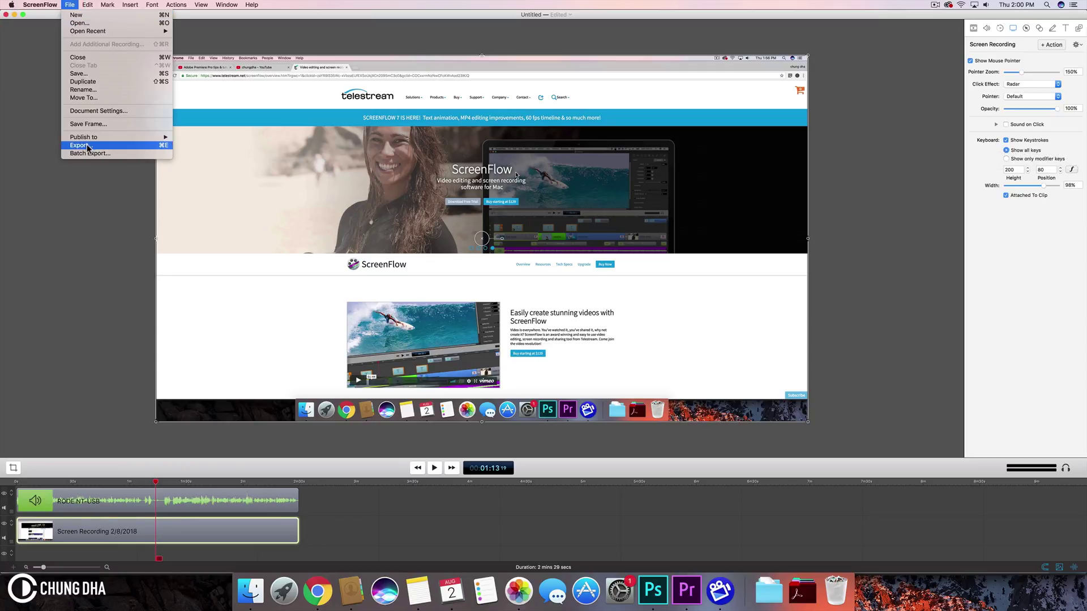
{"action": "left_click", "coordinate": [81, 144]}
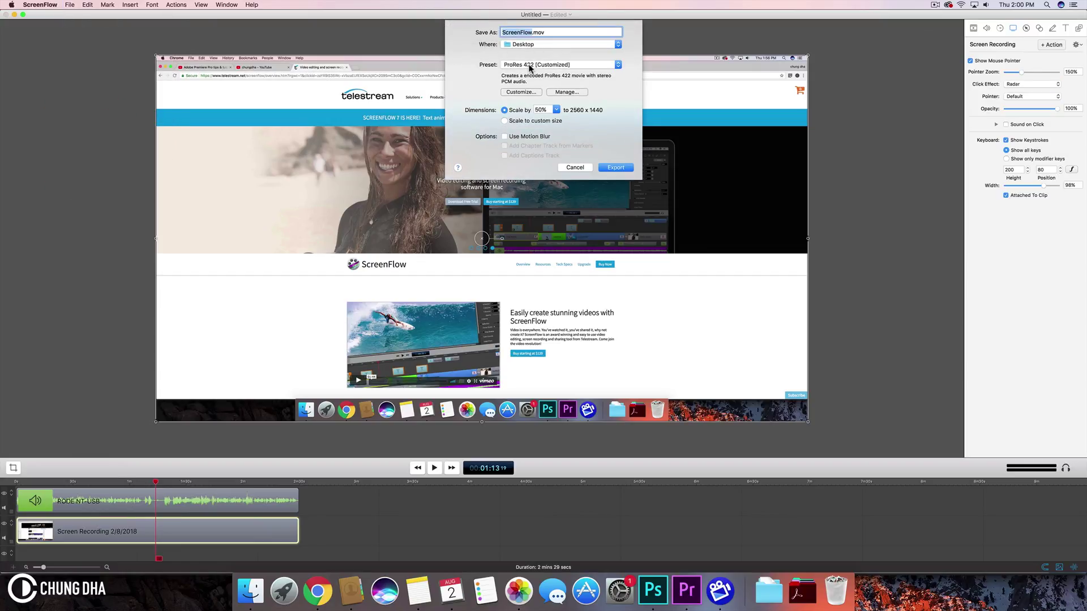
{"action": "left_click", "coordinate": [526, 91]}
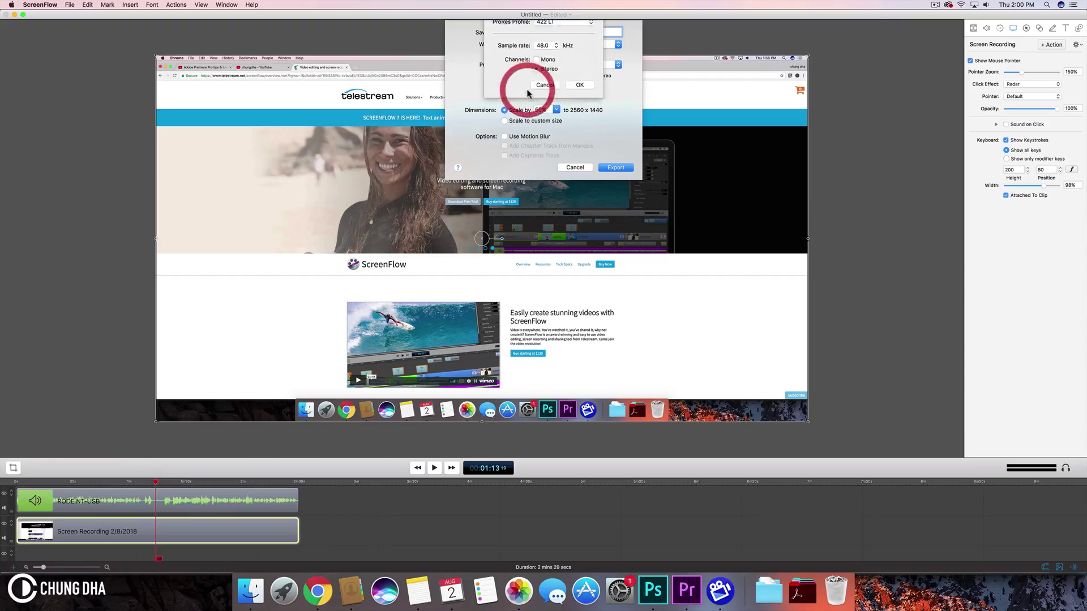
{"action": "left_click", "coordinate": [575, 47]}
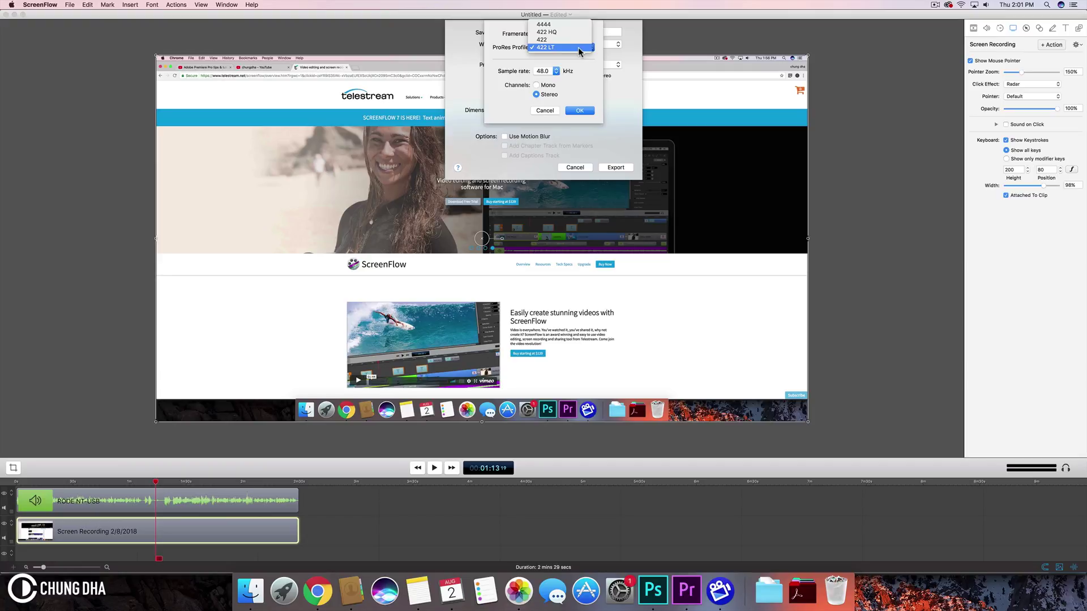
{"action": "left_click", "coordinate": [556, 47]}
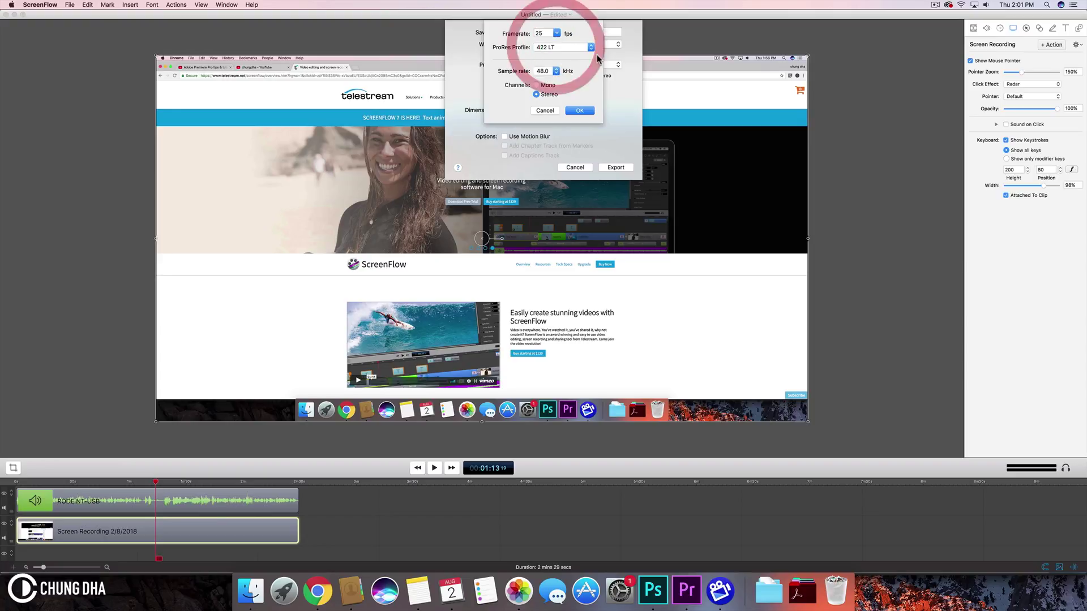
{"action": "left_click", "coordinate": [580, 110]}
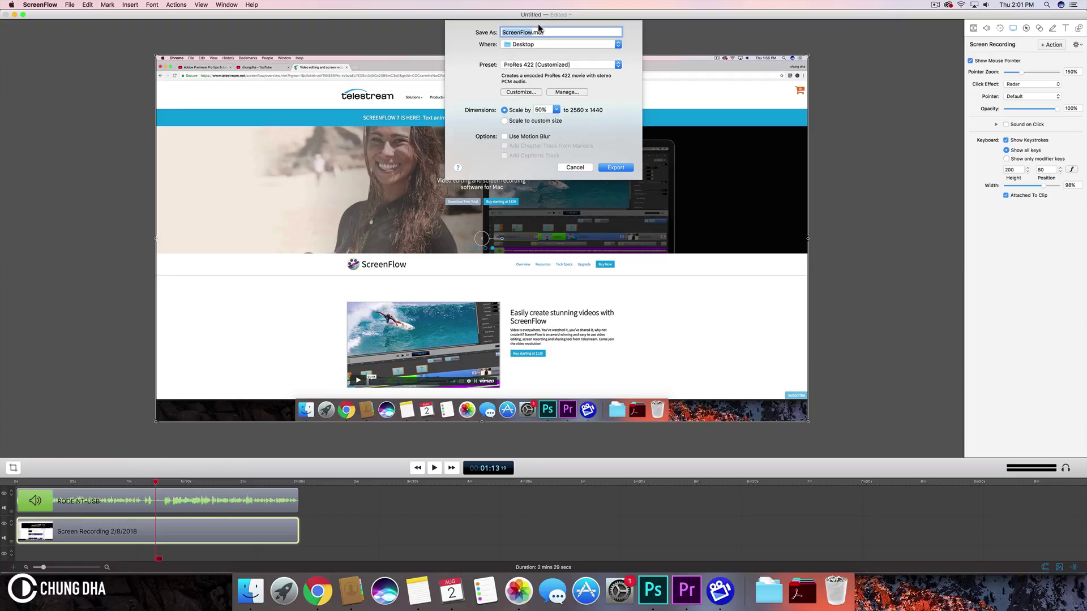
Step: Name the export screenflow.mov and export the video
{"action": "type", "text": "screeen"}
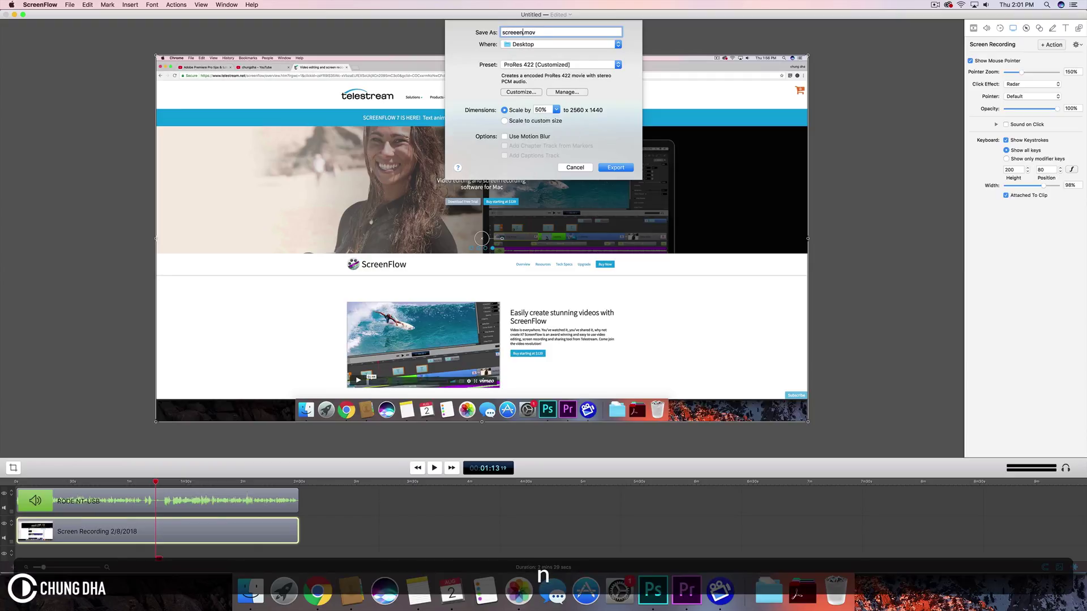
{"action": "key", "text": "BackSpace"}
{"action": "key", "text": "BackSpace"}
{"action": "type", "text": "nflwo"}
{"action": "key", "text": "BackSpace"}
{"action": "key", "text": "BackSpace"}
{"action": "type", "text": "ow"}
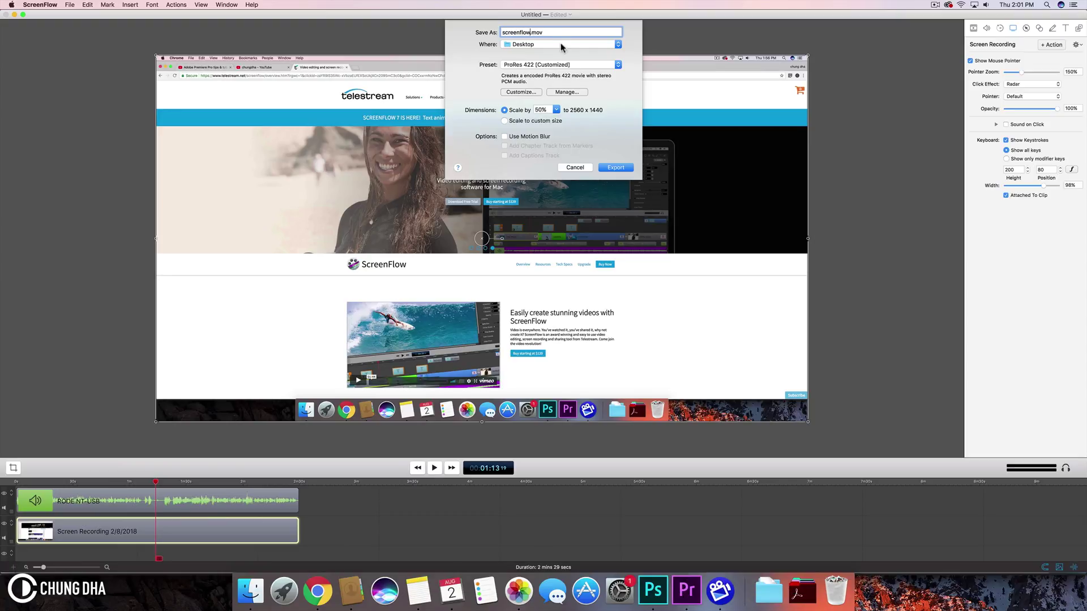
{"action": "left_click", "coordinate": [616, 168]}
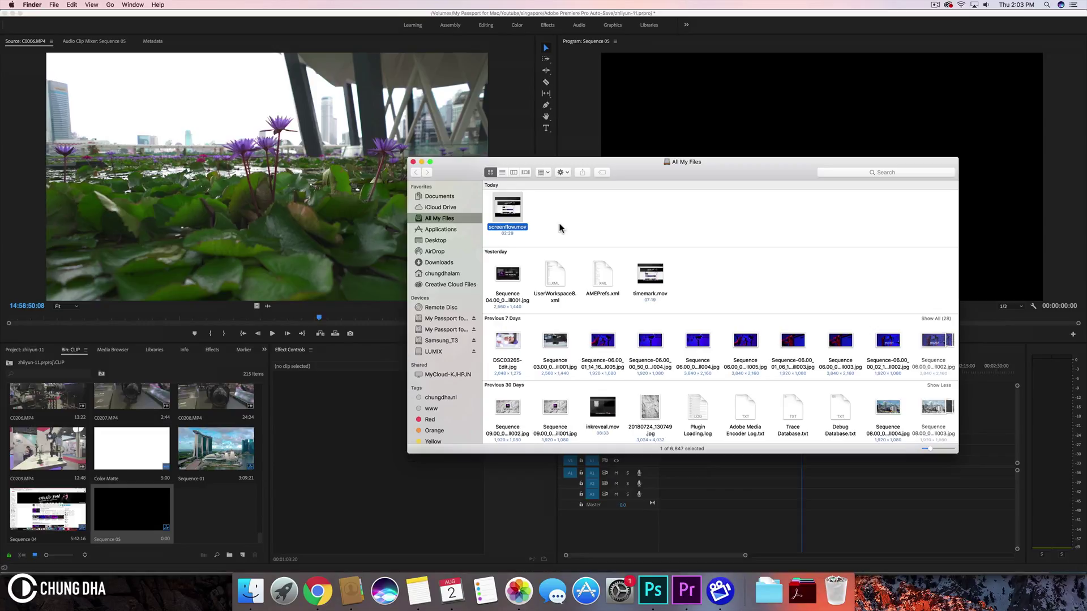
Step: Drag screenflow.mov from Finder into Premiere's Sequence 05 timeline, then close Finder
{"action": "left_click_drag", "start_coordinate": [508, 209], "coordinate": [917, 460]}
{"action": "left_click", "coordinate": [467, 232]}
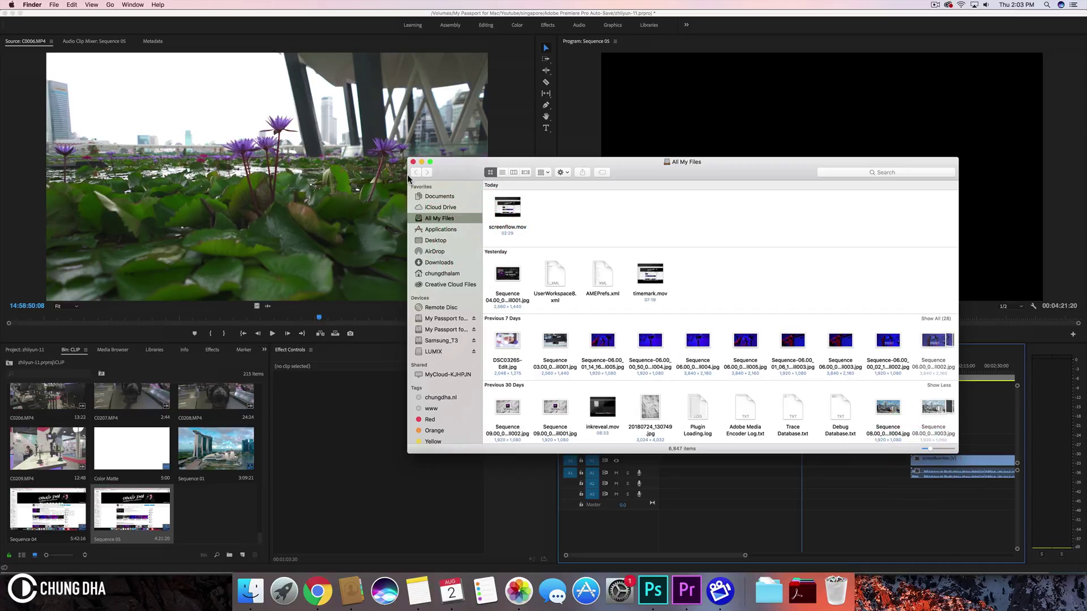
{"action": "left_click", "coordinate": [413, 162]}
Step: Apply Audio Gain to screenflow.mov, normalizing its max peak to 0 dB
{"action": "left_click", "coordinate": [971, 463]}
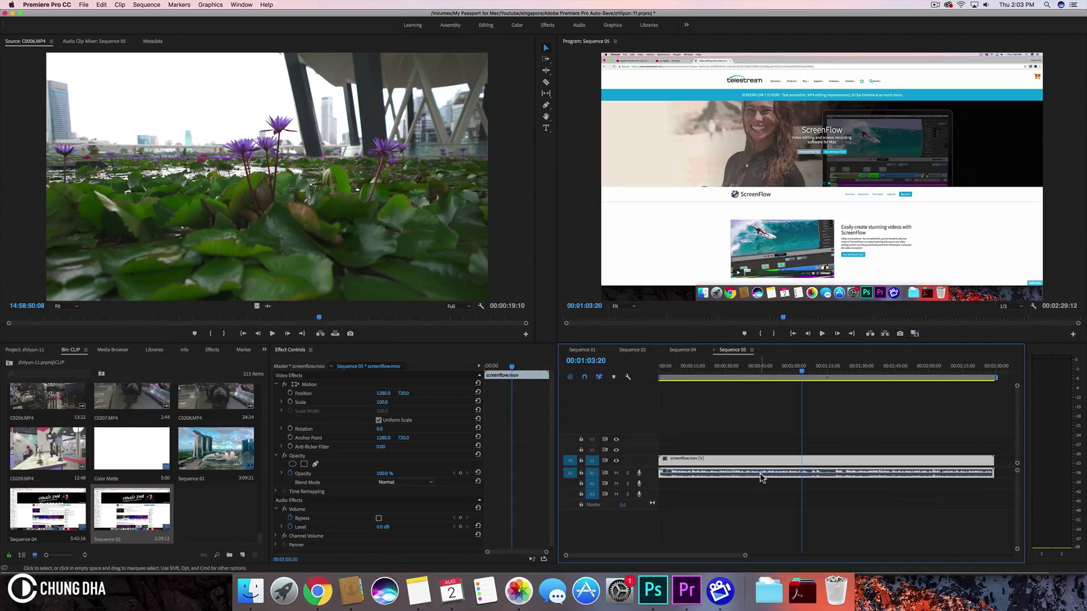
{"action": "key", "text": "g"}
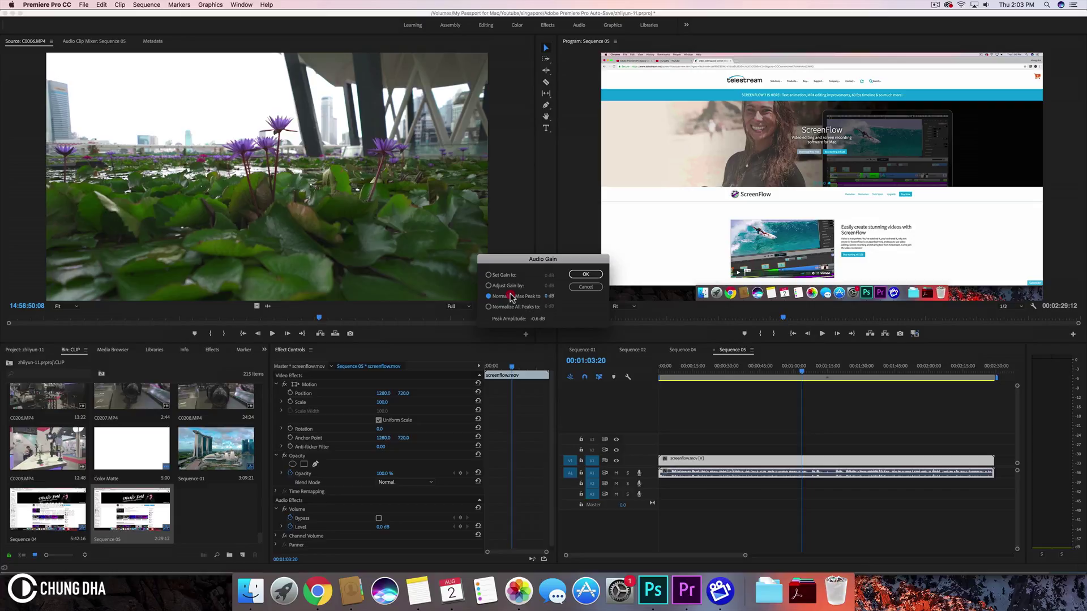
{"action": "left_click", "coordinate": [505, 295]}
{"action": "left_click", "coordinate": [585, 274]}
{"action": "left_click", "coordinate": [821, 368]}
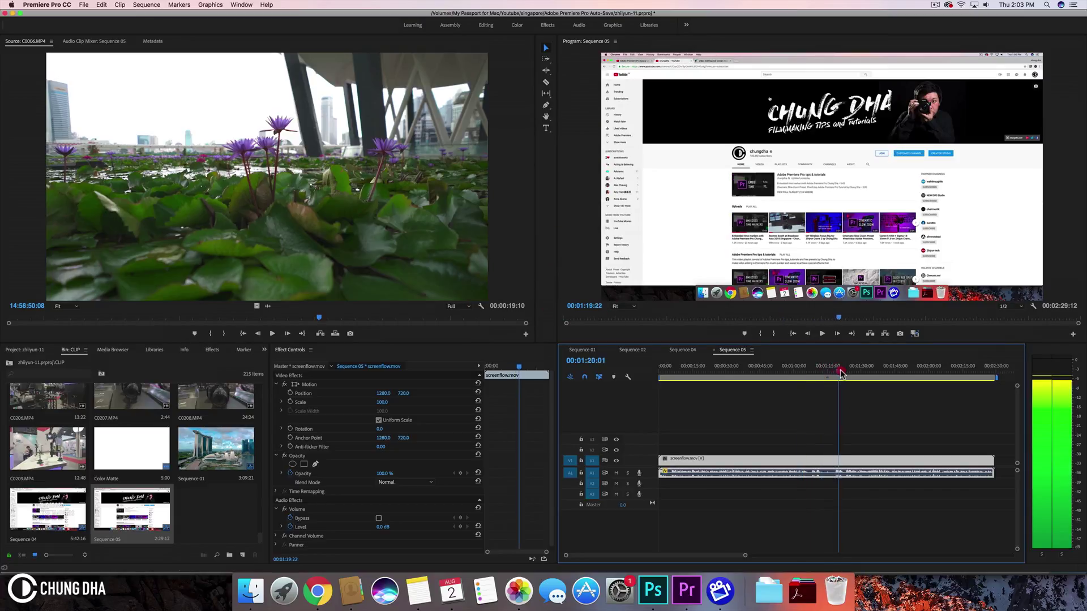